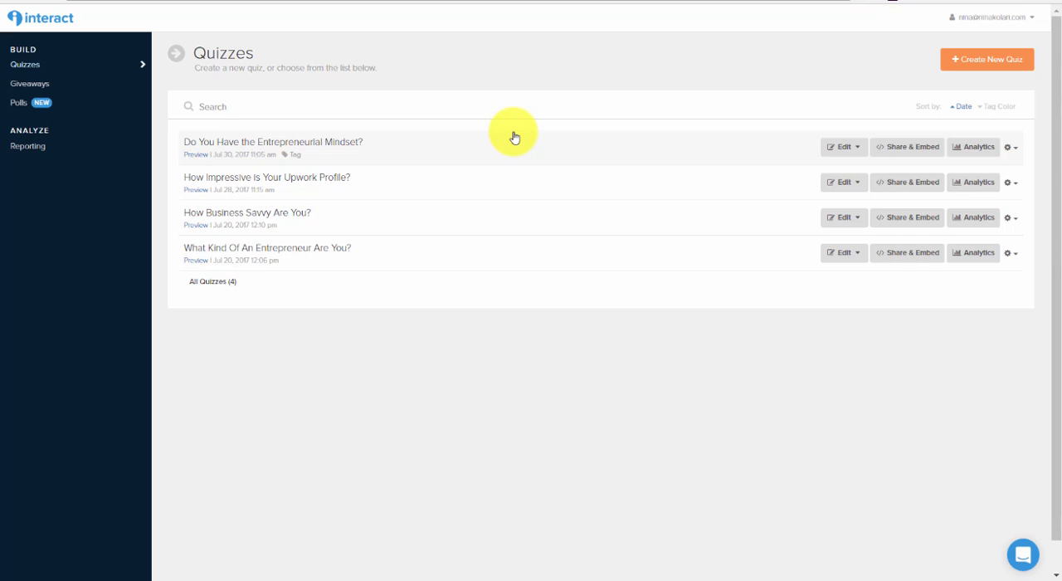
Start a new quiz and filter the pre-made quiz templates by the Entrepreneur category.
left_click(980, 65)
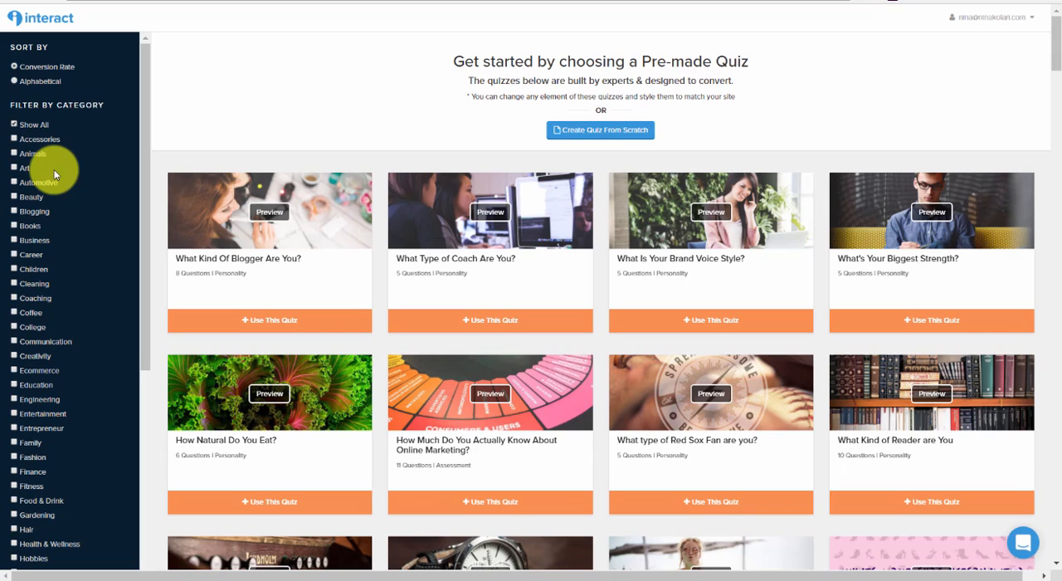
scroll(74, 267, "down", 5)
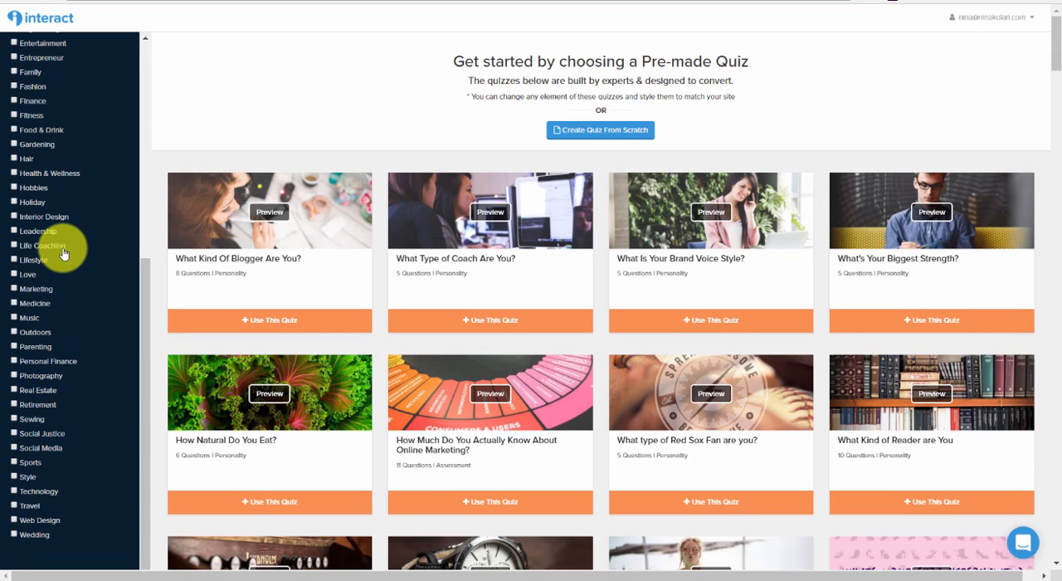
scroll(63, 253, "up", 5)
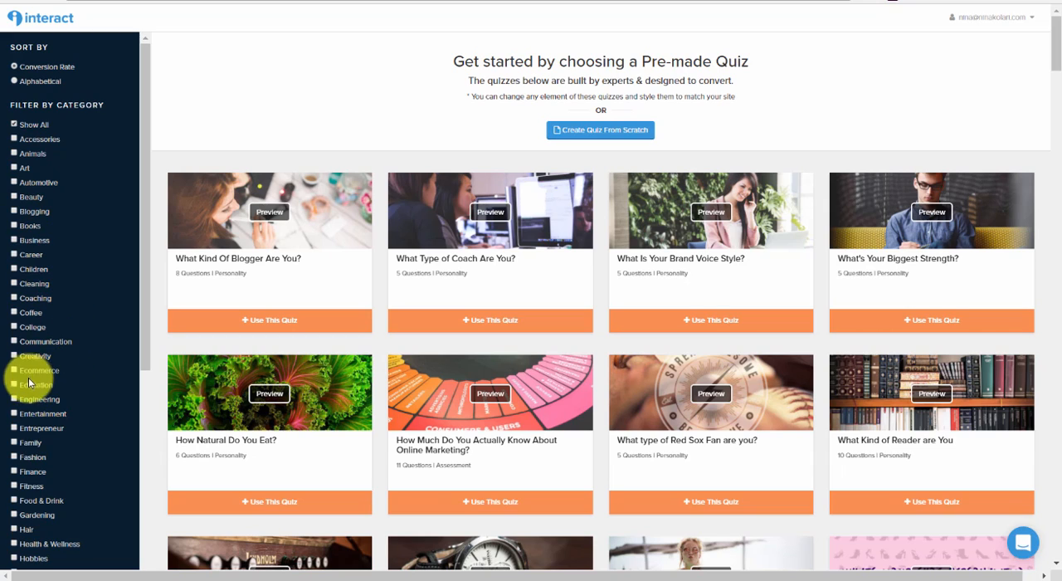
left_click(20, 428)
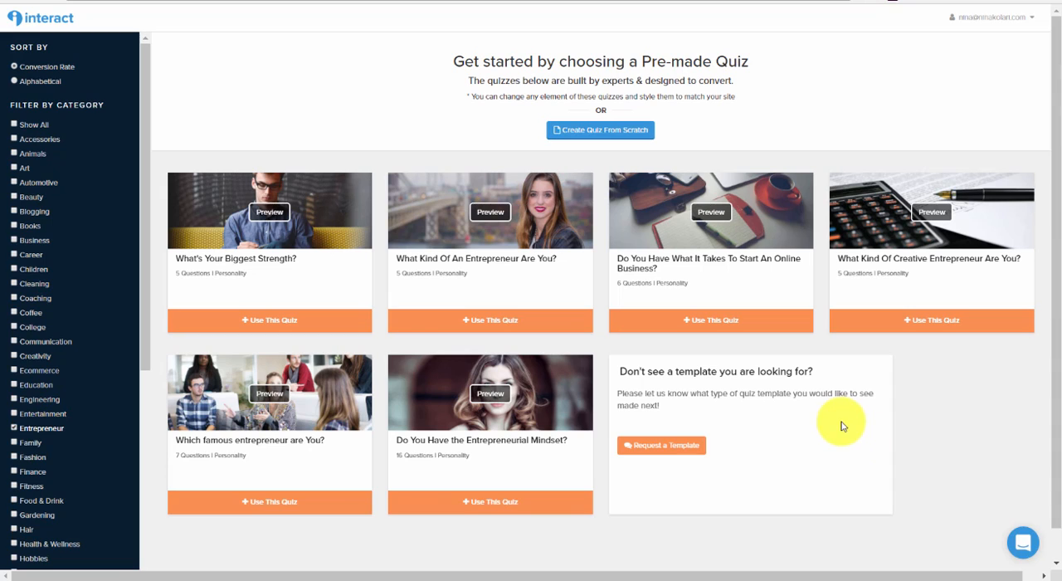
left_click_drag(620, 372, 814, 371)
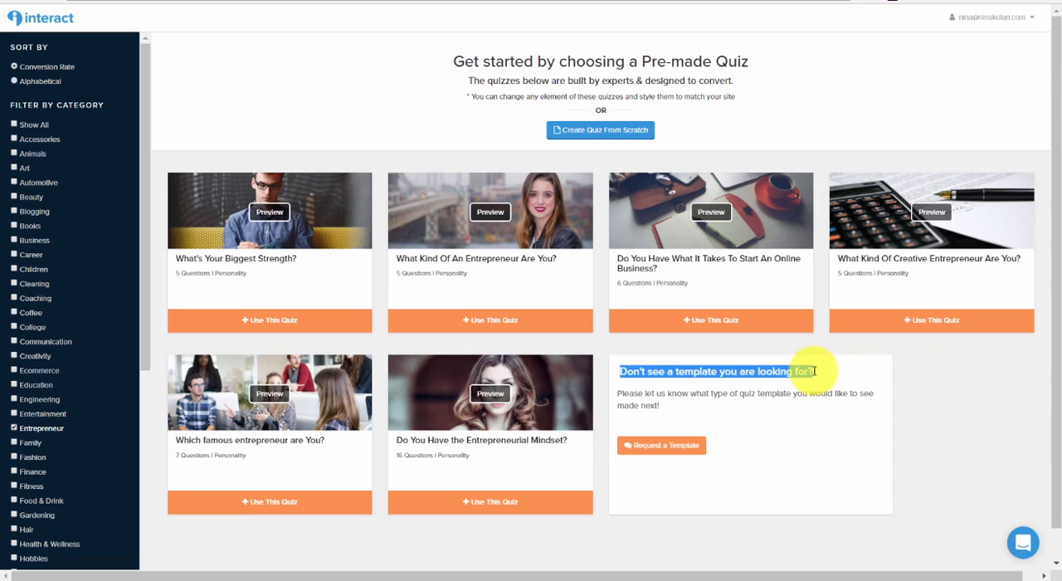
left_click(918, 438)
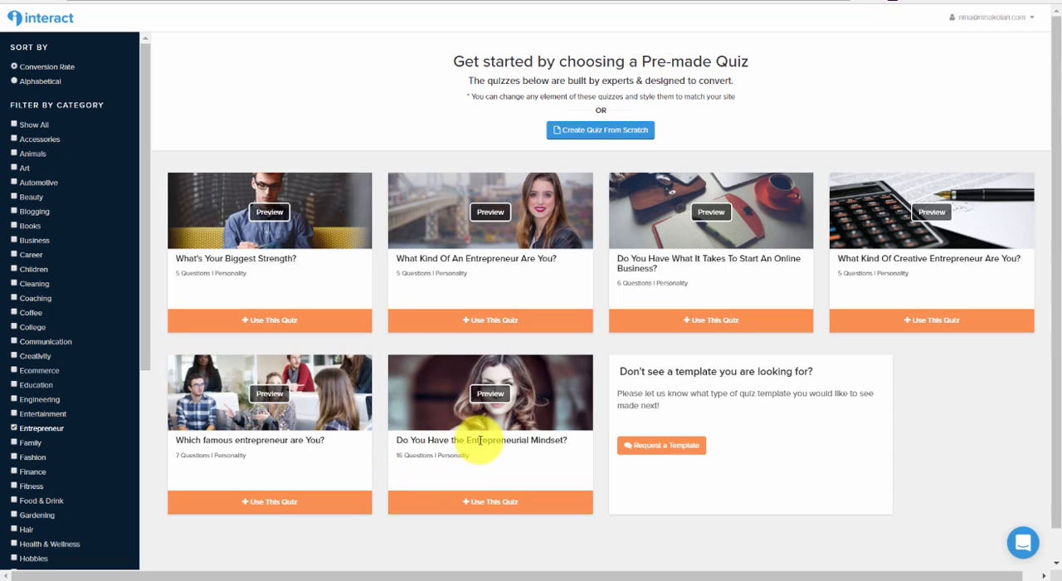
Preview the "Do You Have the Entrepreneurial Mindset?" template, answer its first two questions and close the preview.
left_click(490, 395)
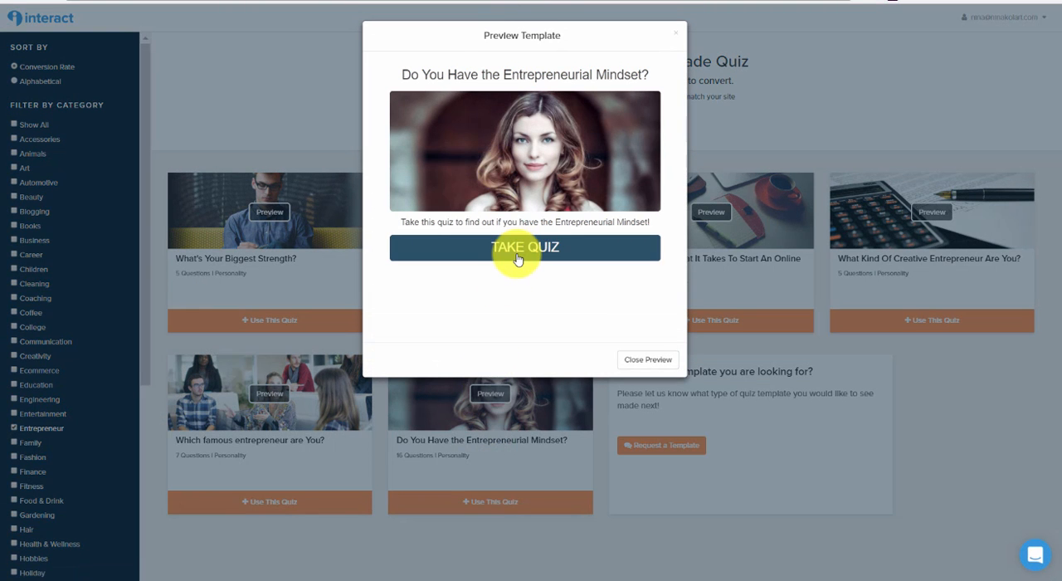
left_click(516, 254)
left_click(516, 259)
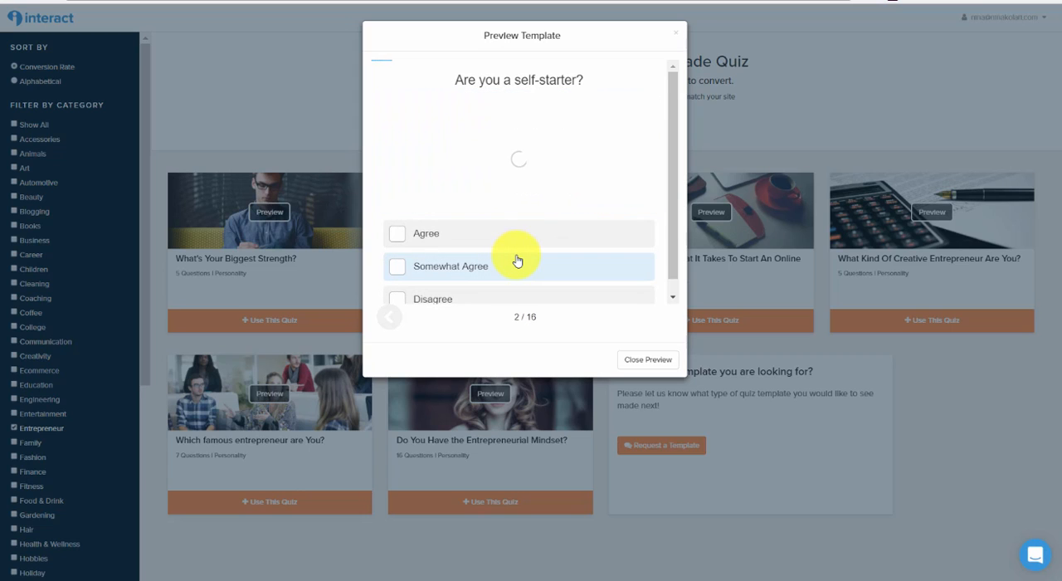
left_click(516, 260)
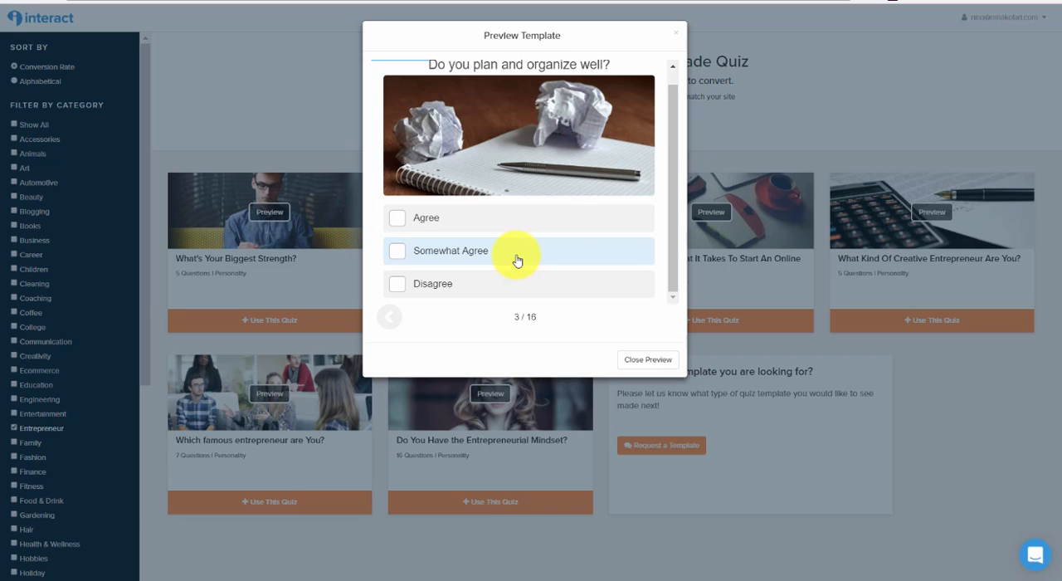
left_click(656, 364)
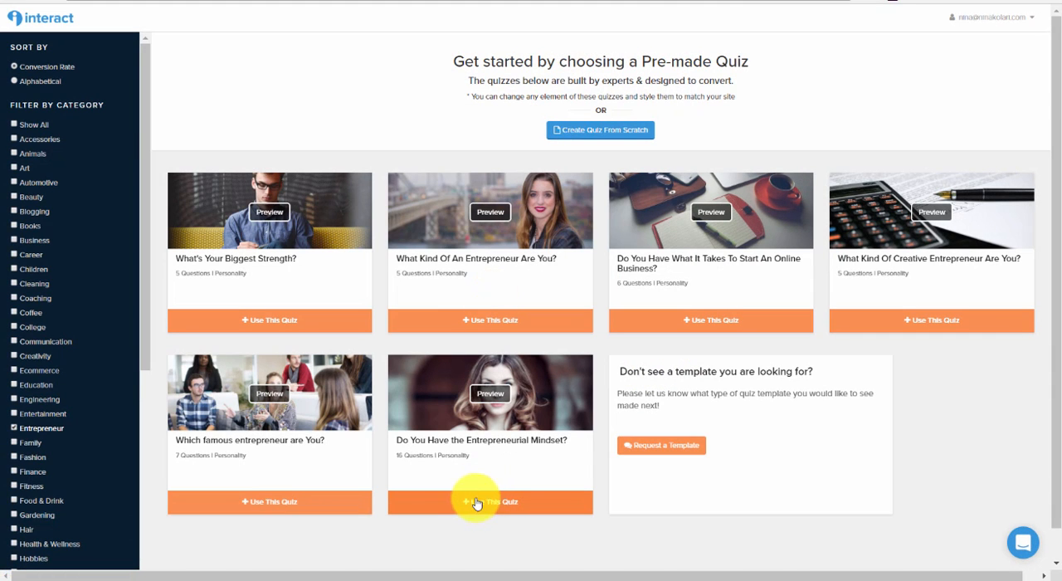
Create a quiz from the "Do You Have the Entrepreneurial Mindset?" template and display its NOT QUITE! result.
left_click(500, 503)
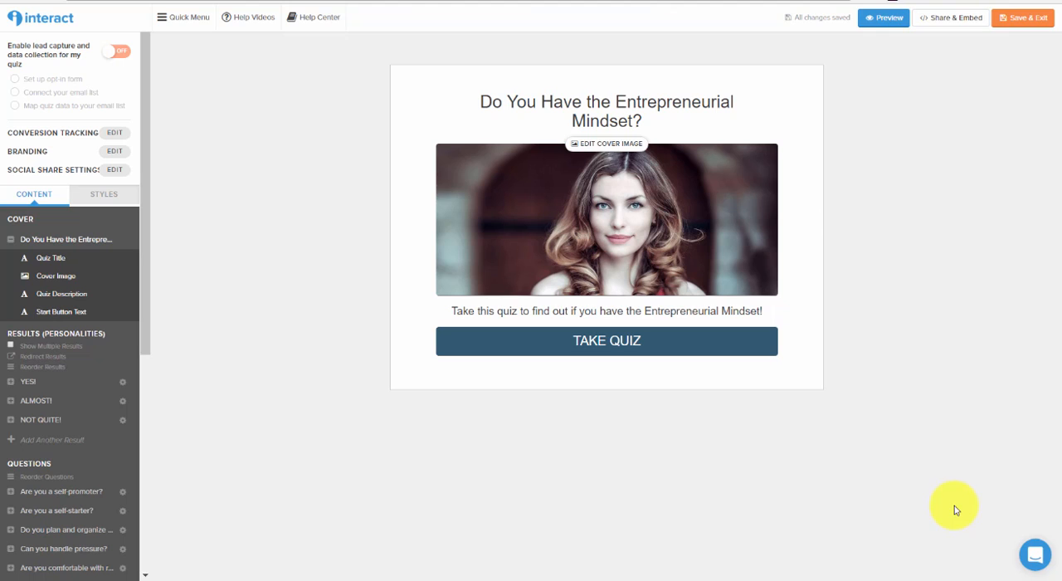
left_click(38, 420)
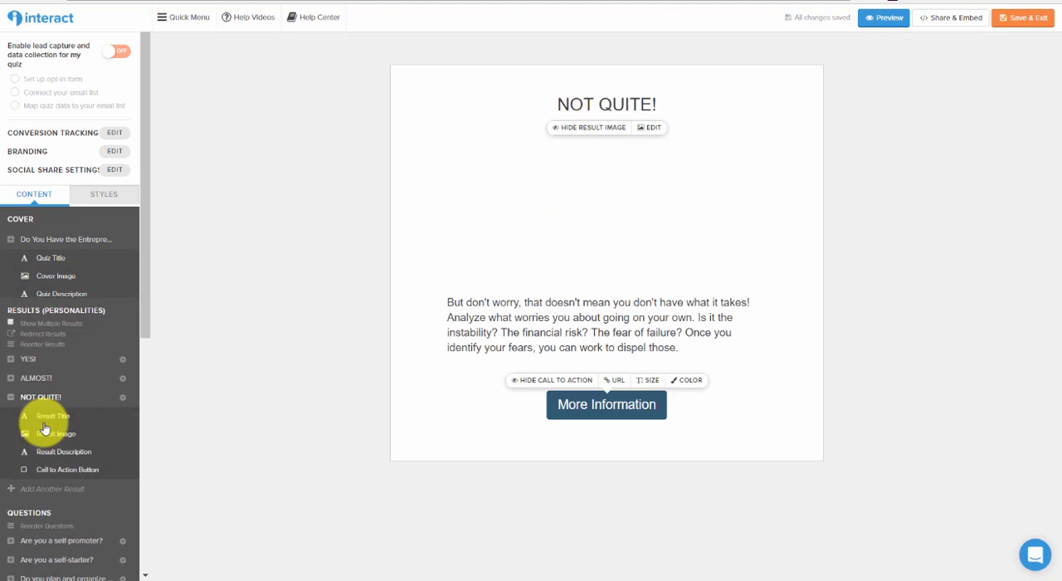
left_click(671, 335)
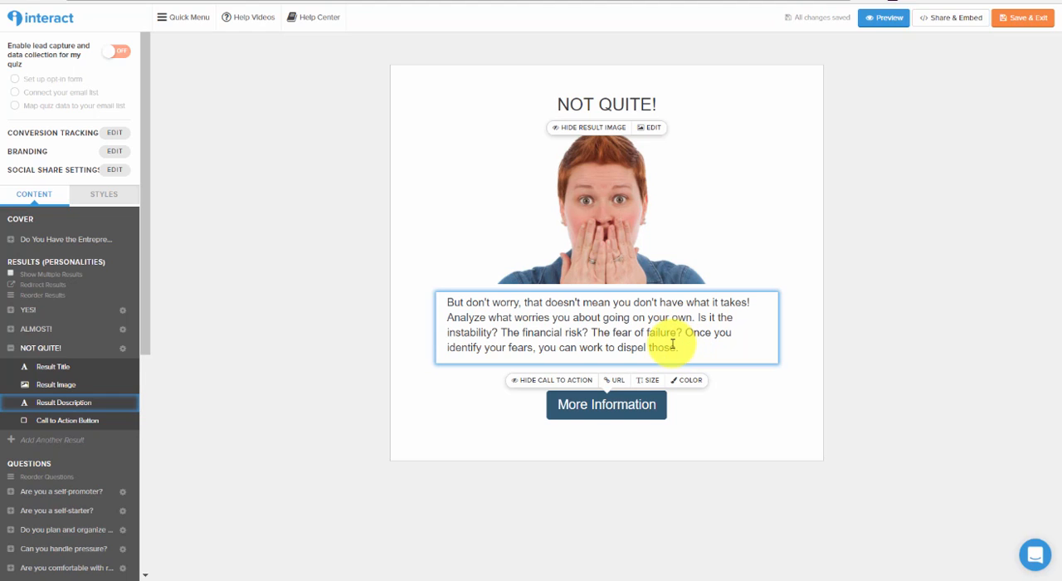
left_click(687, 355)
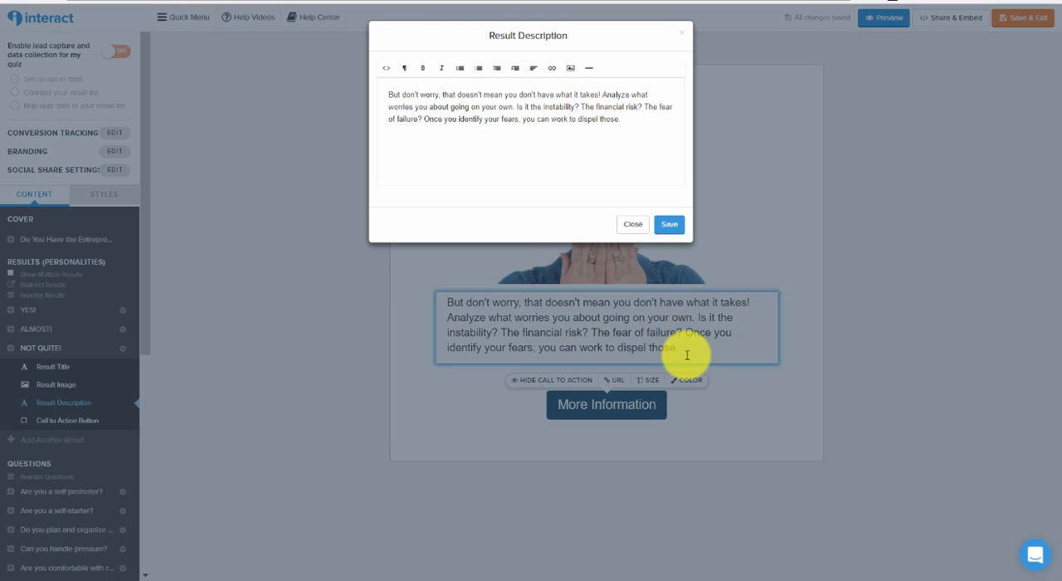
left_click(630, 122)
key("Return")
key("Return")
type("link")
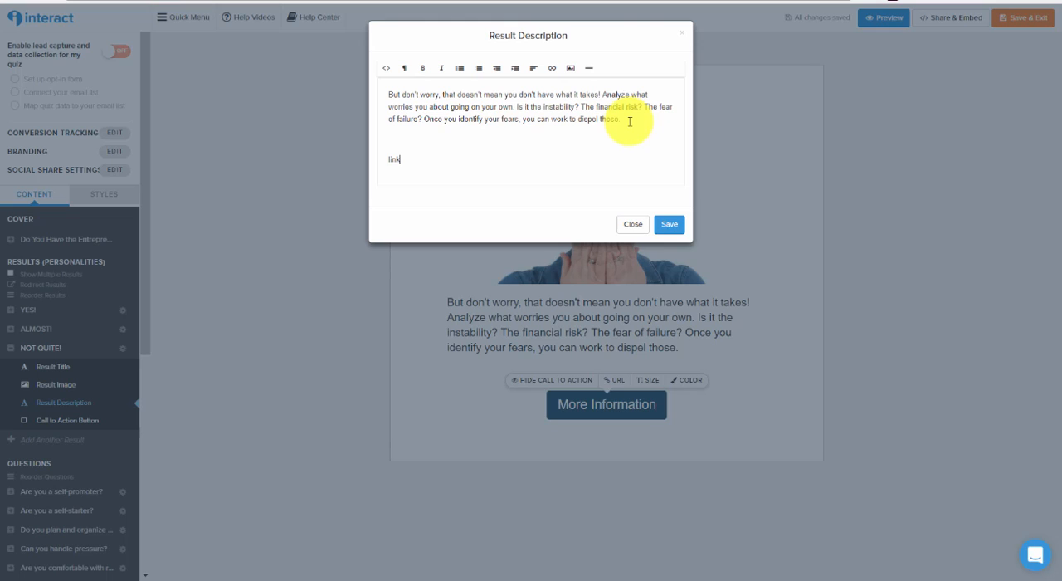
left_click(629, 229)
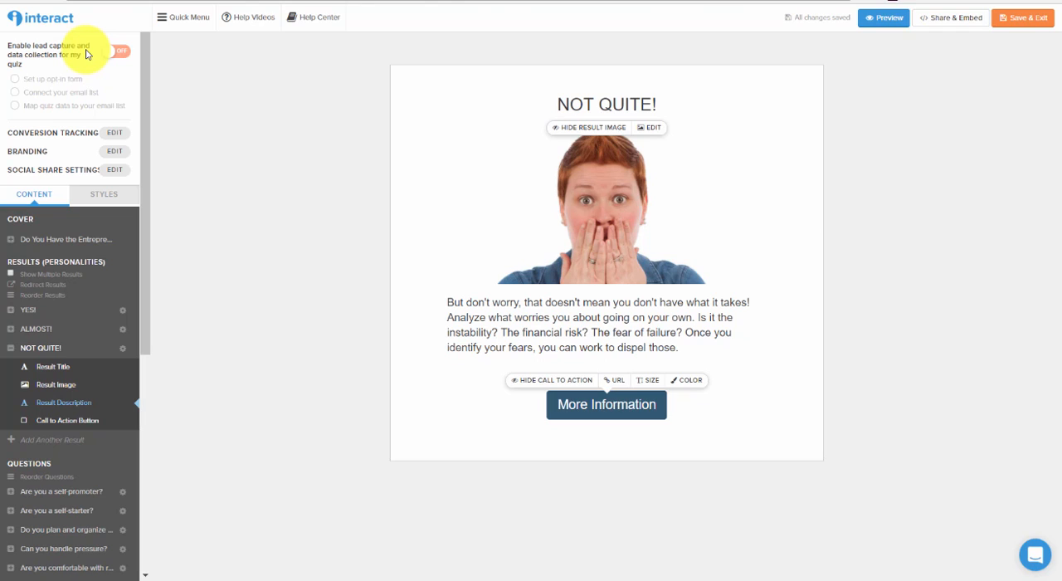
Enable lead capture for the quiz, add a First Name field to the opt-in form and save the form.
left_click(121, 54)
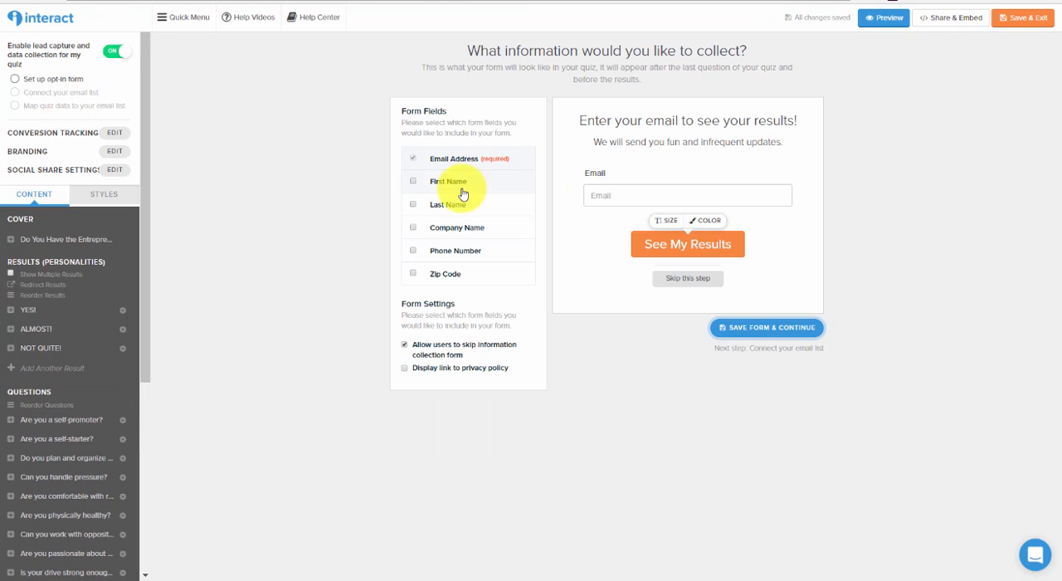
left_click(413, 183)
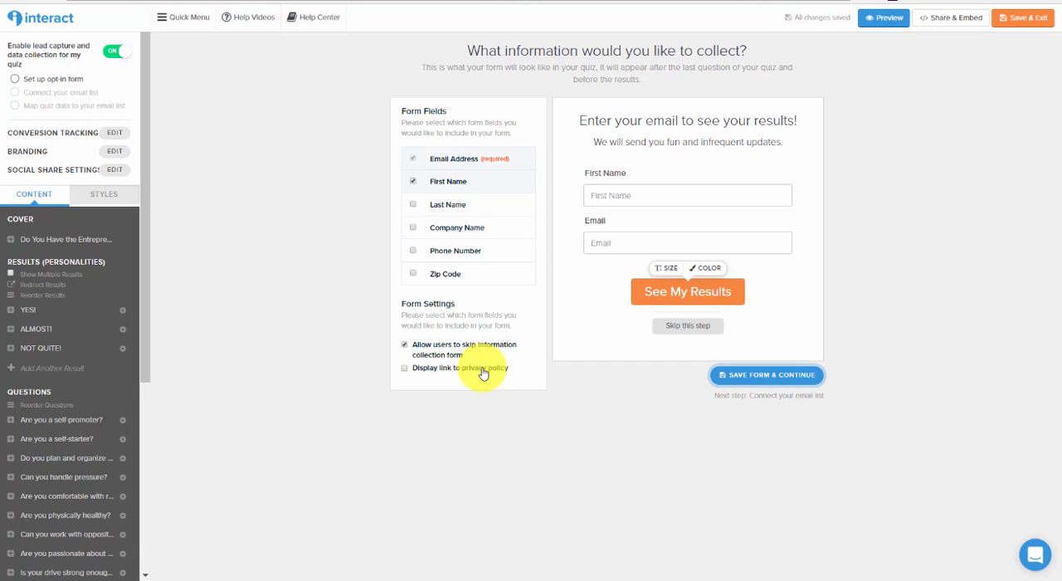
left_click(774, 375)
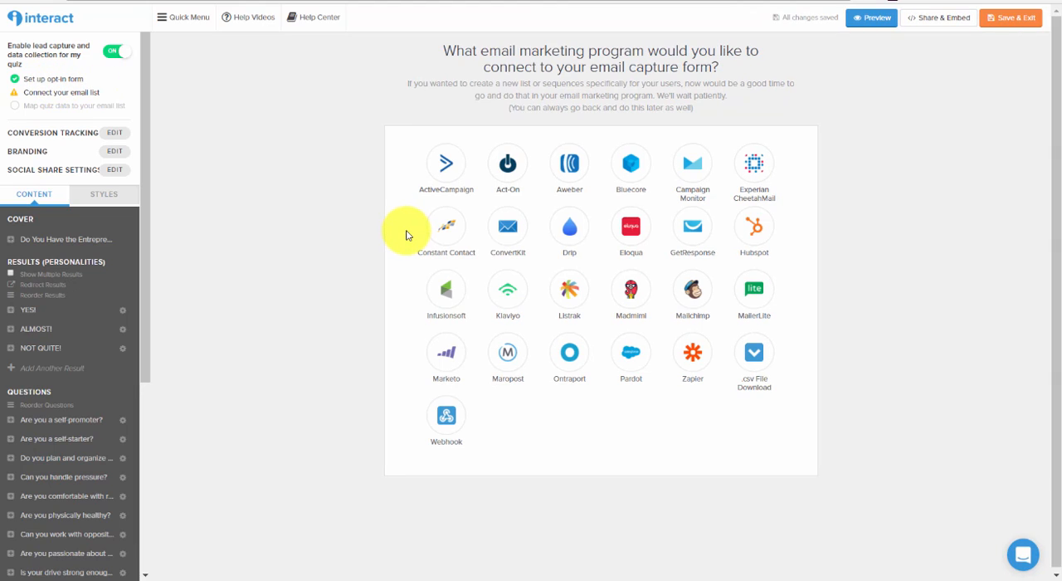
Choose ActiveCampaign as the quiz's email marketing program and set its contact list to Quiz.
left_click(446, 179)
left_click(567, 234)
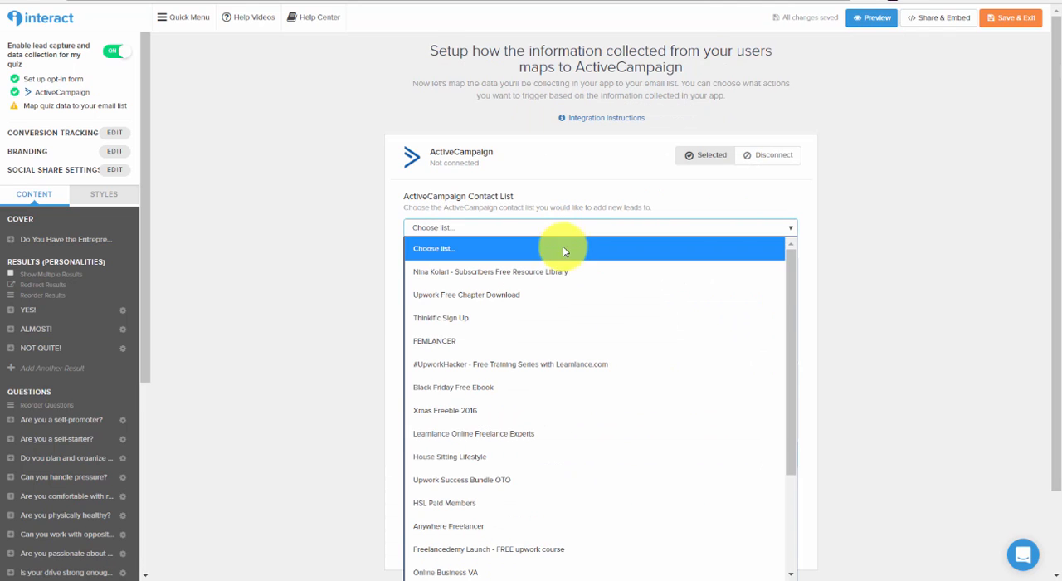
scroll(565, 346, "down", 3)
left_click(430, 568)
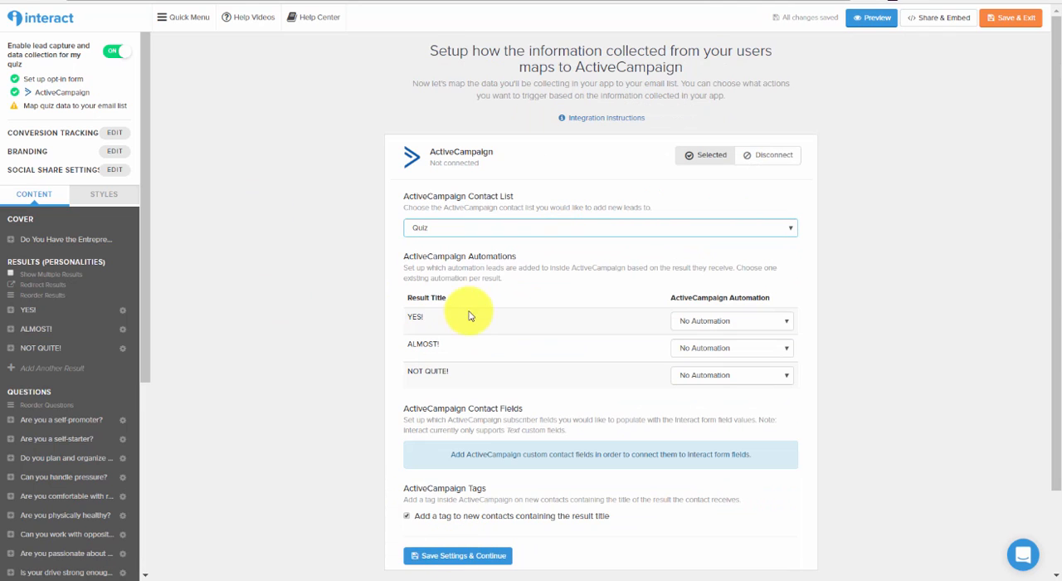
left_click_drag(670, 297, 763, 300)
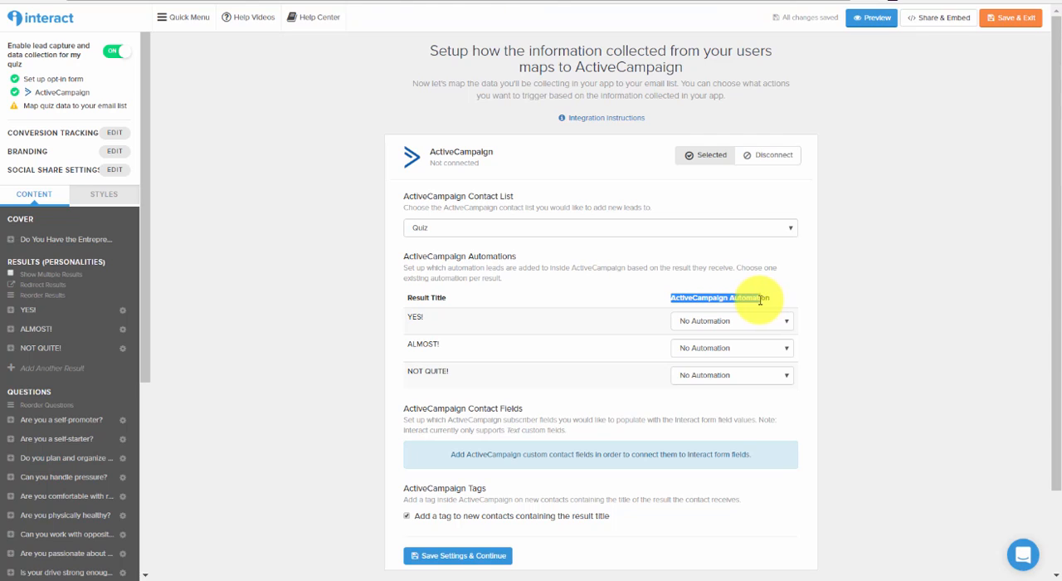
left_click(745, 297)
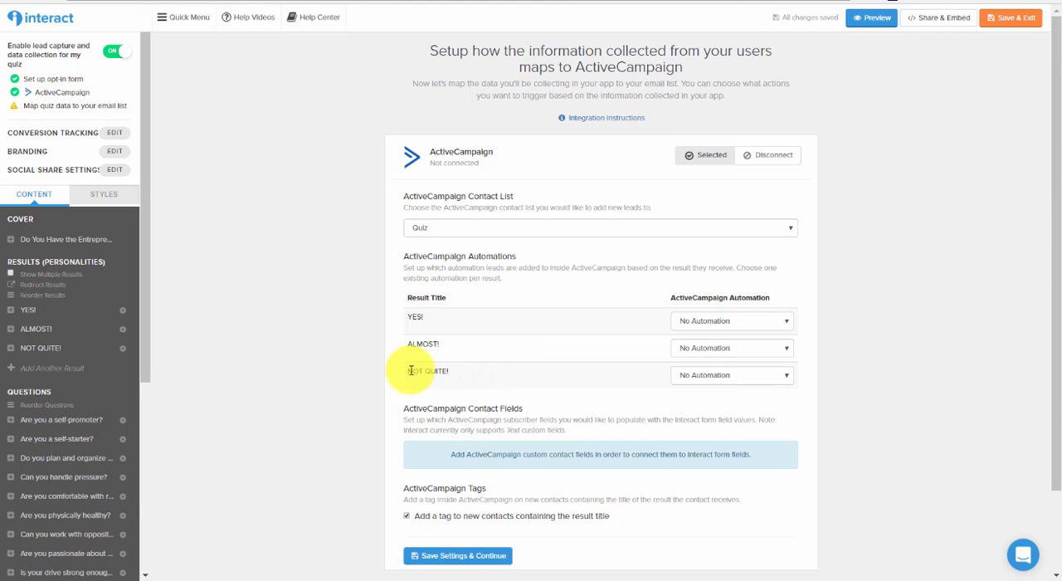
left_click_drag(406, 371, 450, 368)
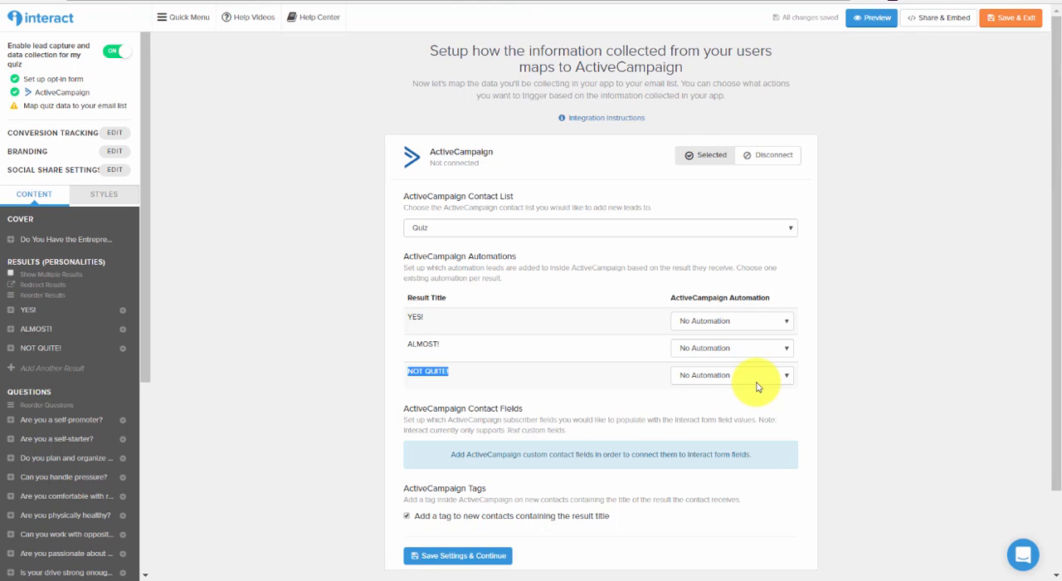
double_click(420, 350)
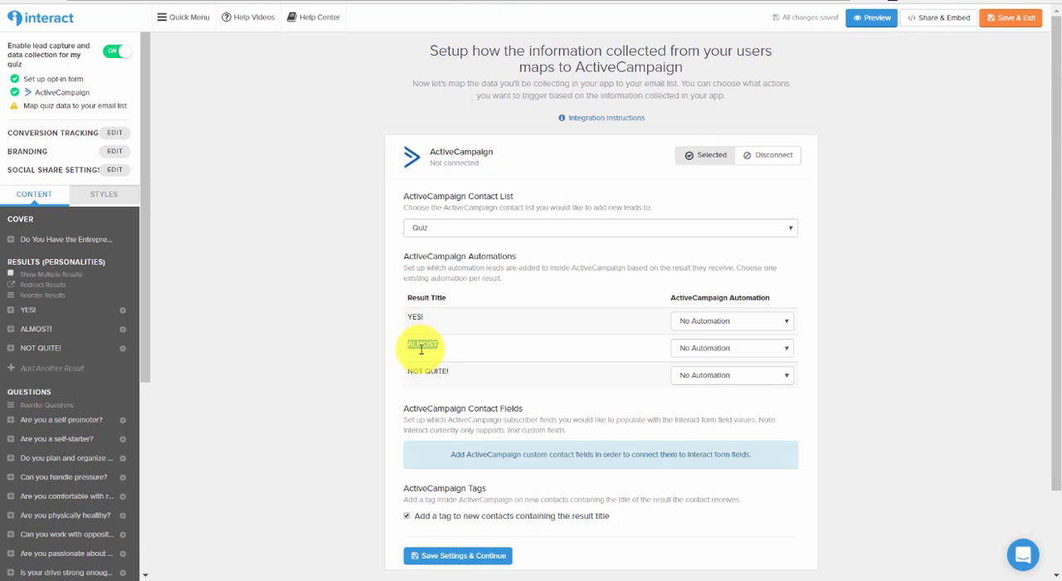
left_click(414, 321)
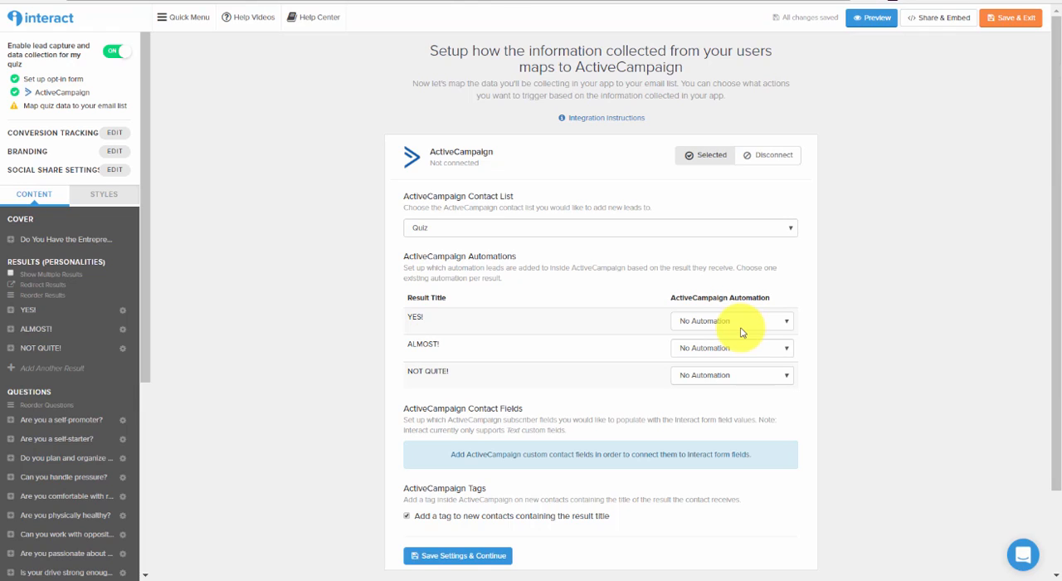
Save the ActiveCampaign mapping settings and publish the quiz changes.
left_click(443, 559)
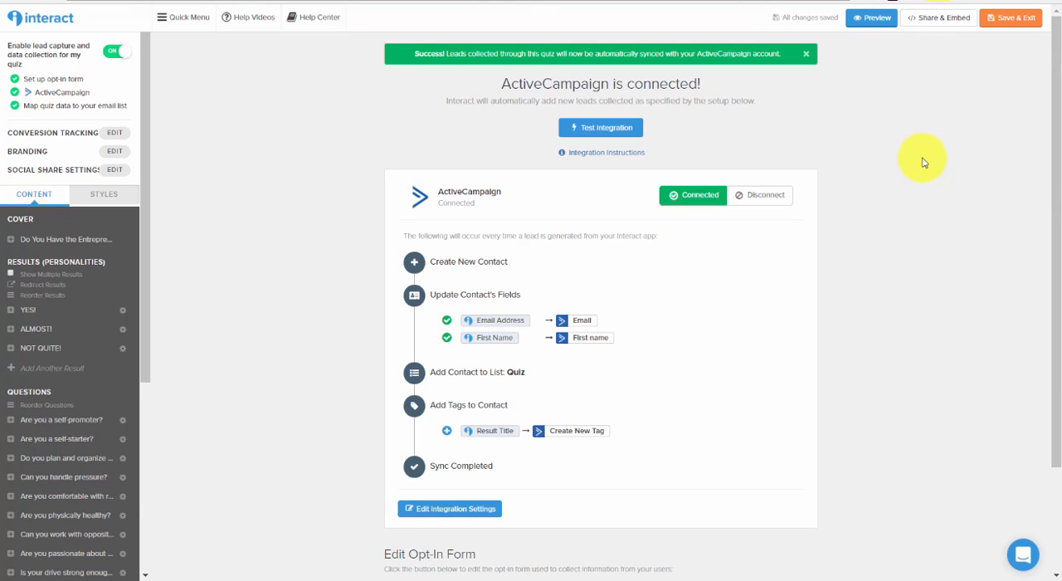
left_click(931, 20)
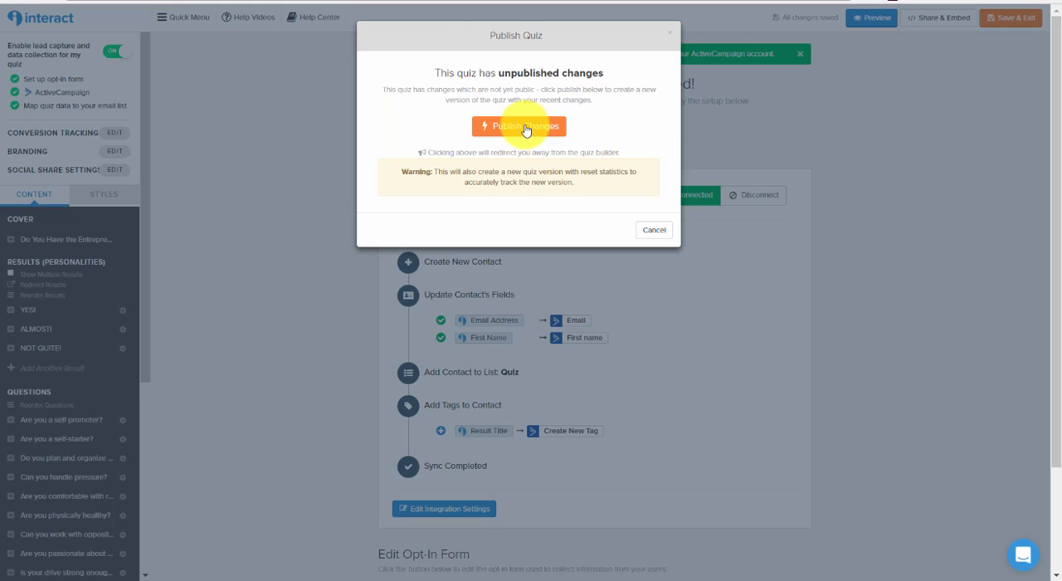
left_click(526, 127)
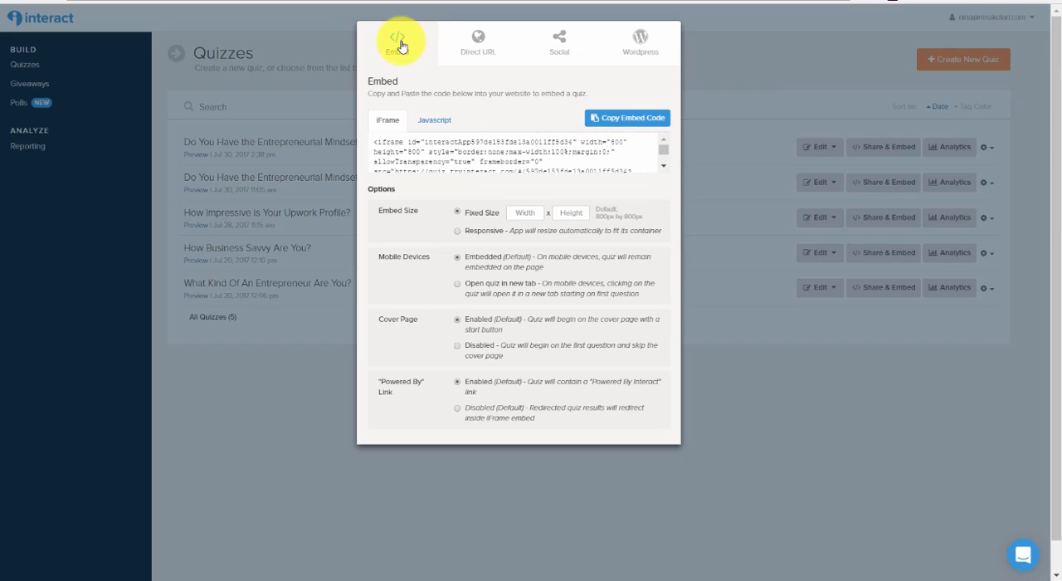
Review the quiz's Direct URL, Social and WordPress sharing options, and select the direct link's text.
left_click(477, 52)
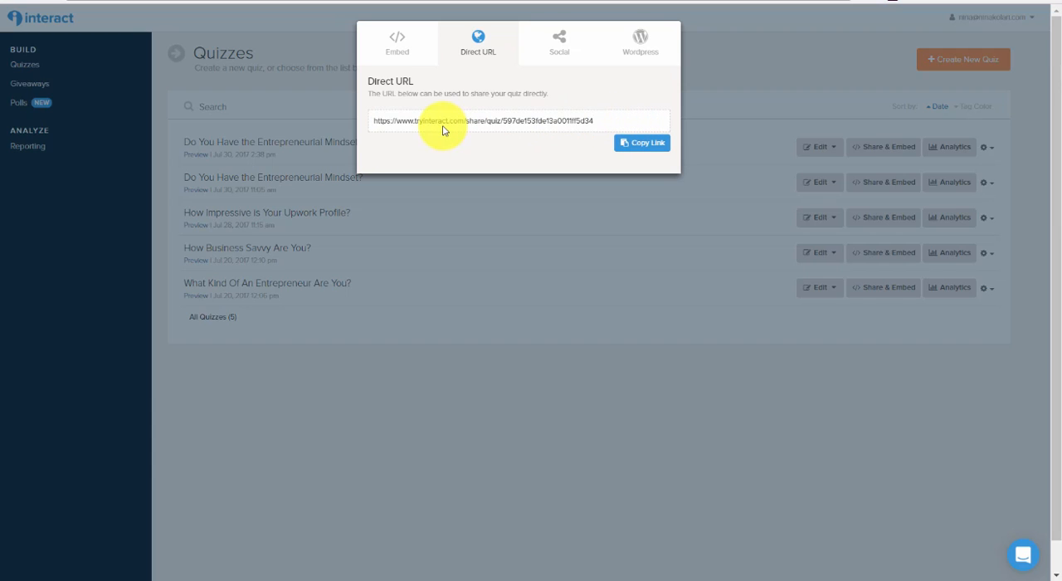
left_click(566, 48)
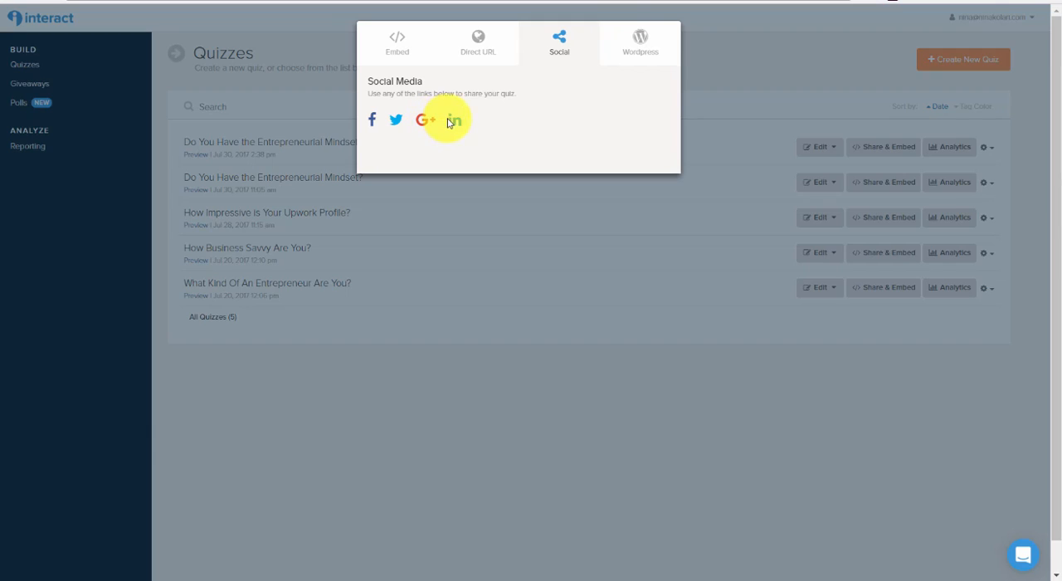
left_click(655, 43)
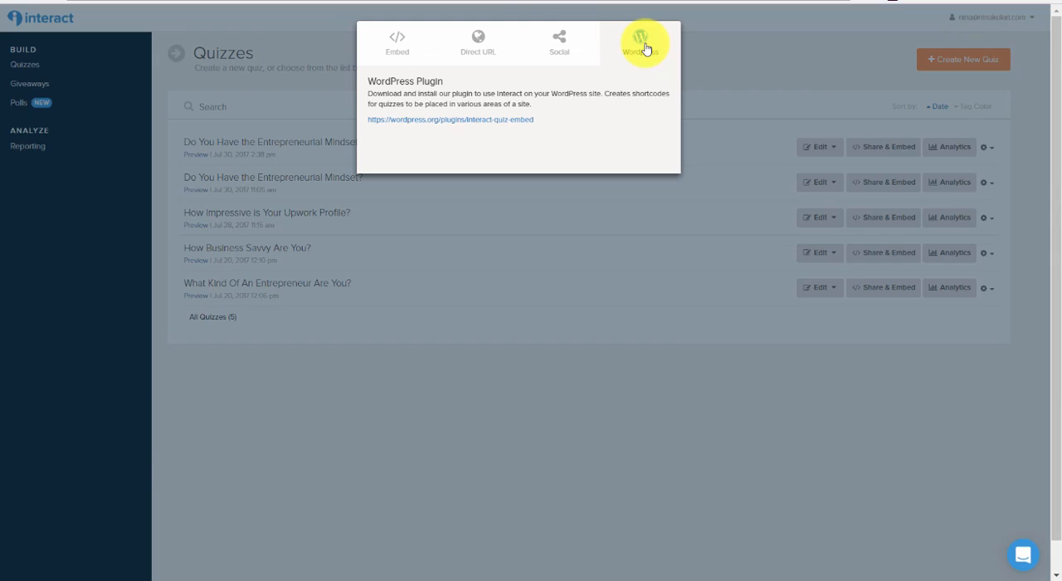
left_click(478, 43)
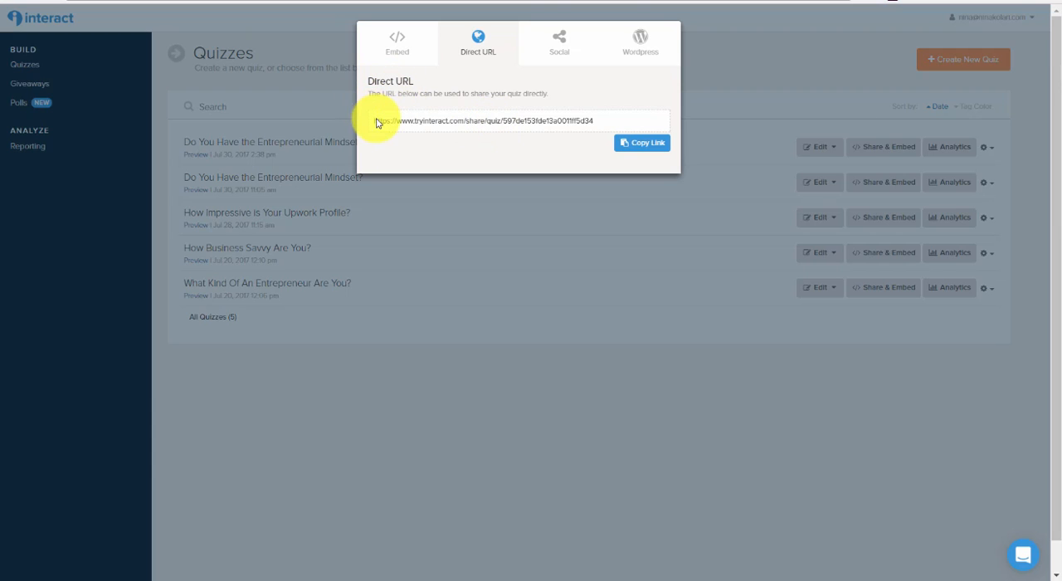
left_click_drag(378, 120, 601, 124)
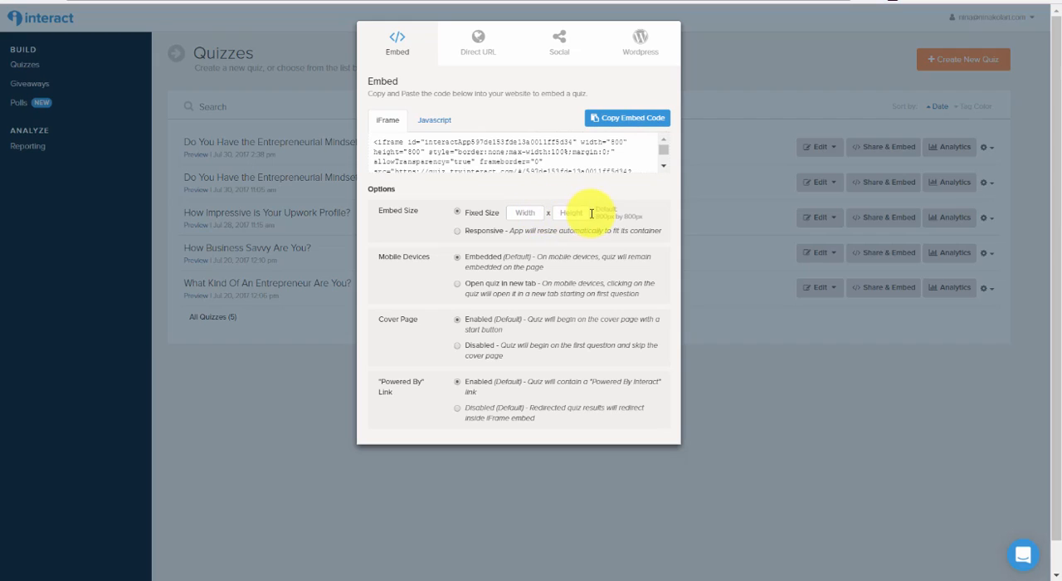
Copy the quiz's iFrame embed code with the embed size set to Responsive and the "Powered By" link disabled.
left_click(457, 232)
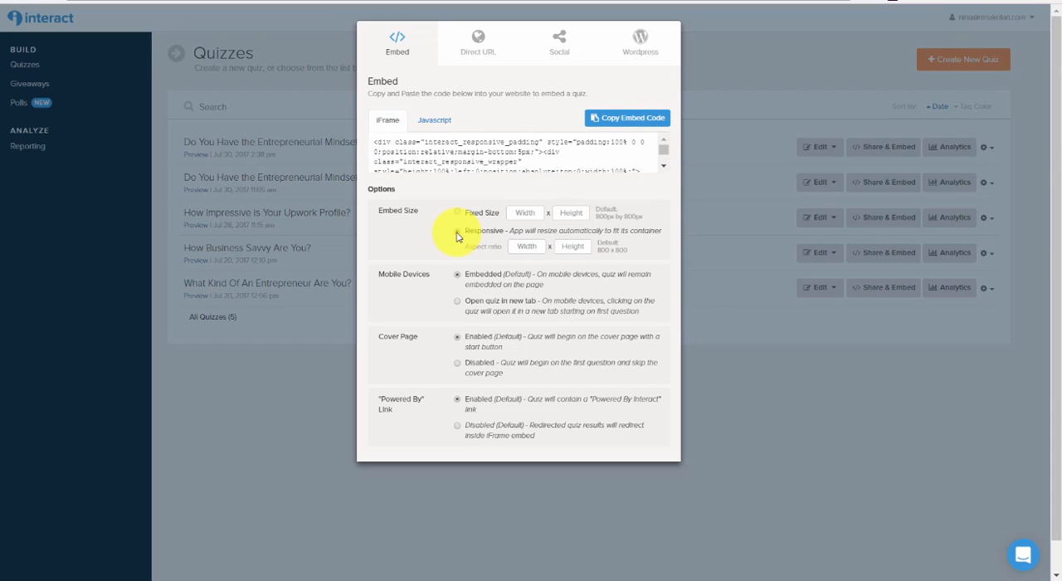
left_click(457, 232)
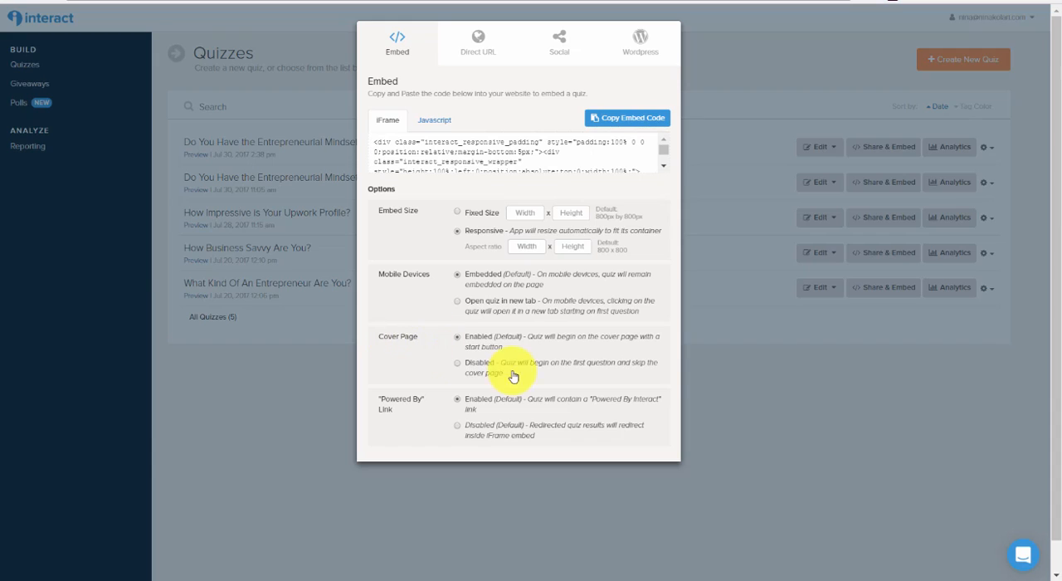
left_click_drag(501, 367, 652, 371)
left_click(389, 399)
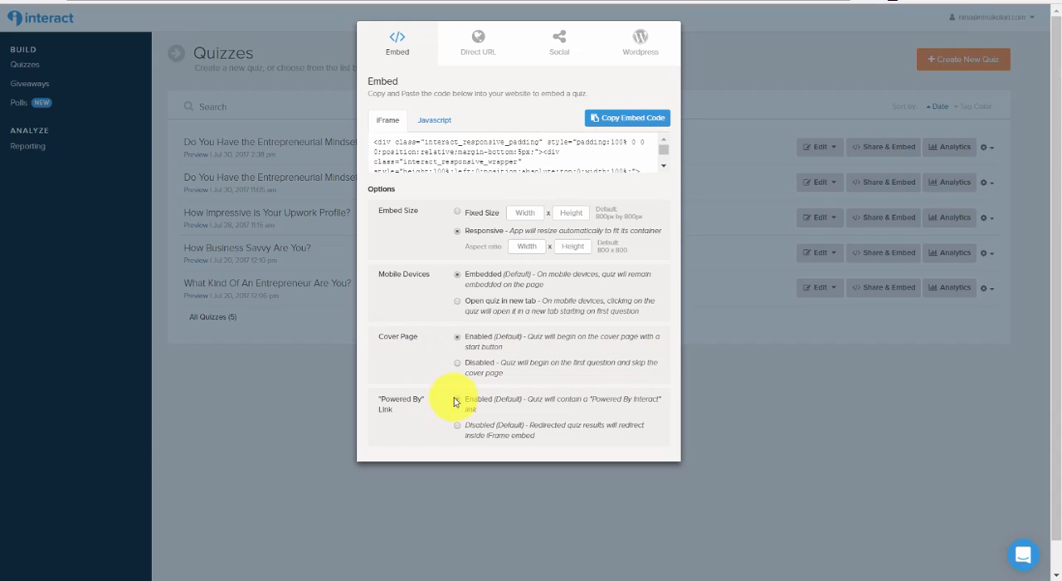
left_click_drag(383, 400, 425, 398)
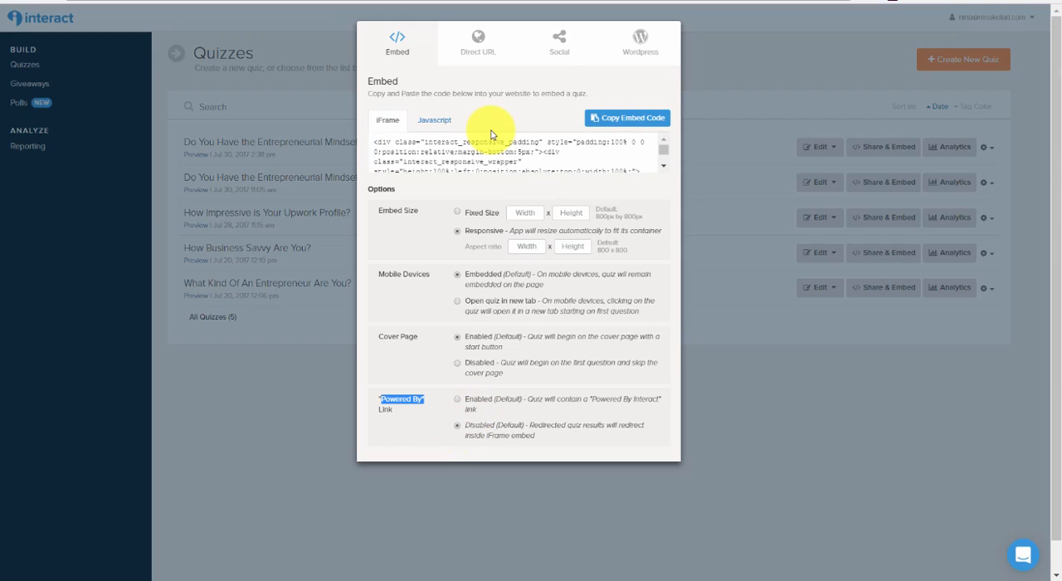
left_click(602, 128)
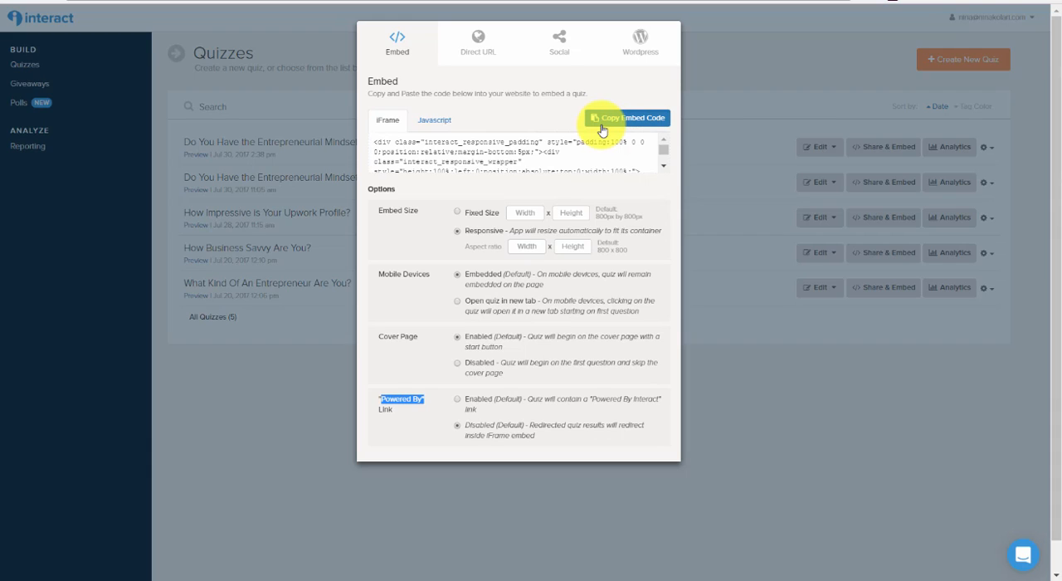
left_click(602, 129)
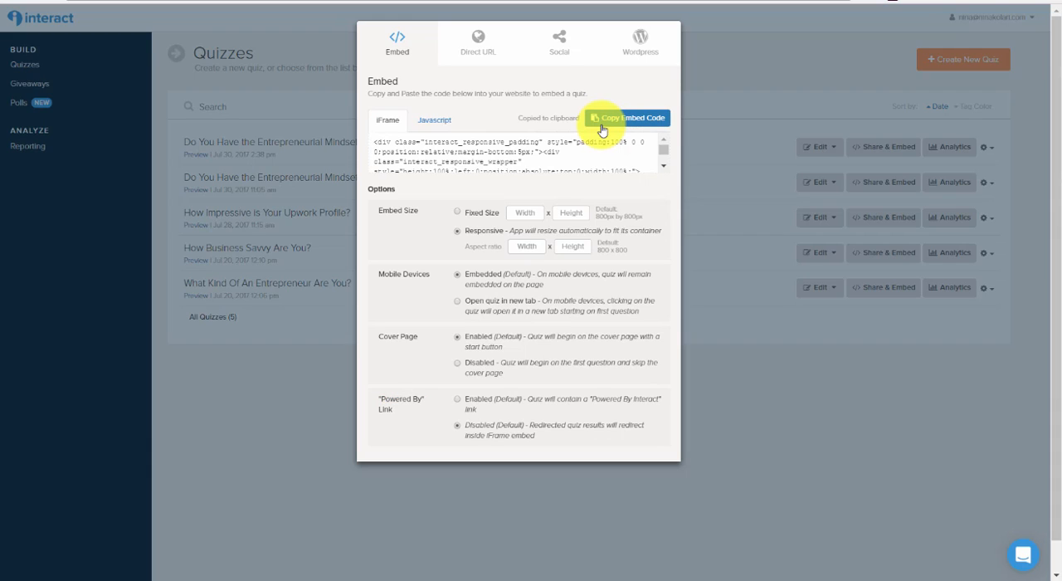